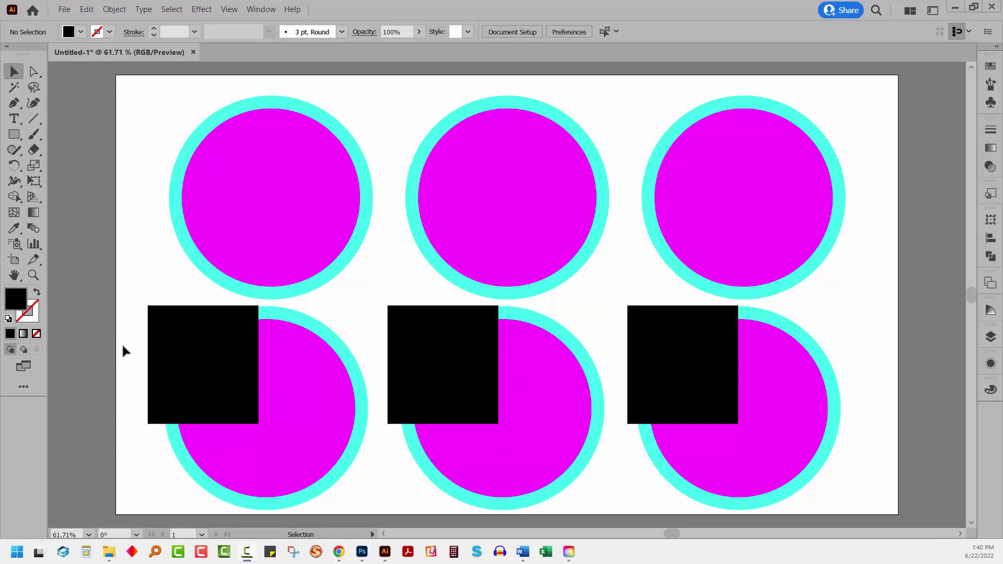
- Crop the left, middle and right bottom circles to their overlapping black squares with Pathfinder Crop
left_click_drag(127, 348, 229, 470)
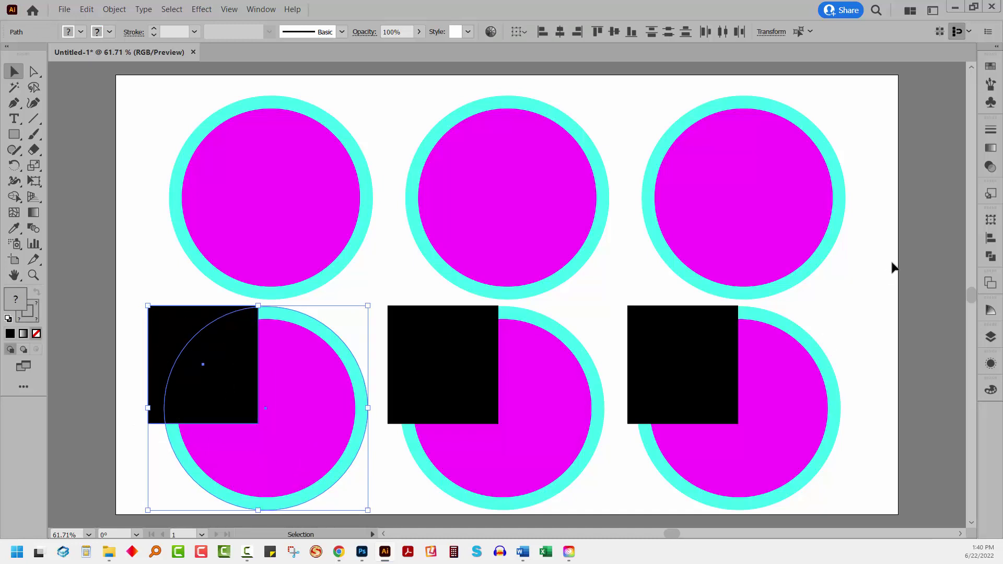
left_click(991, 257)
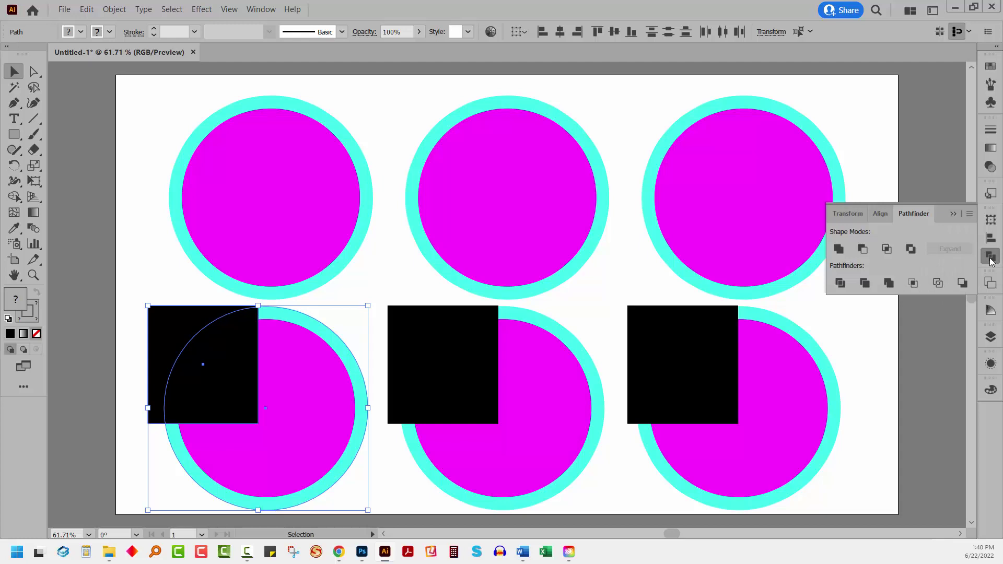
left_click(914, 284)
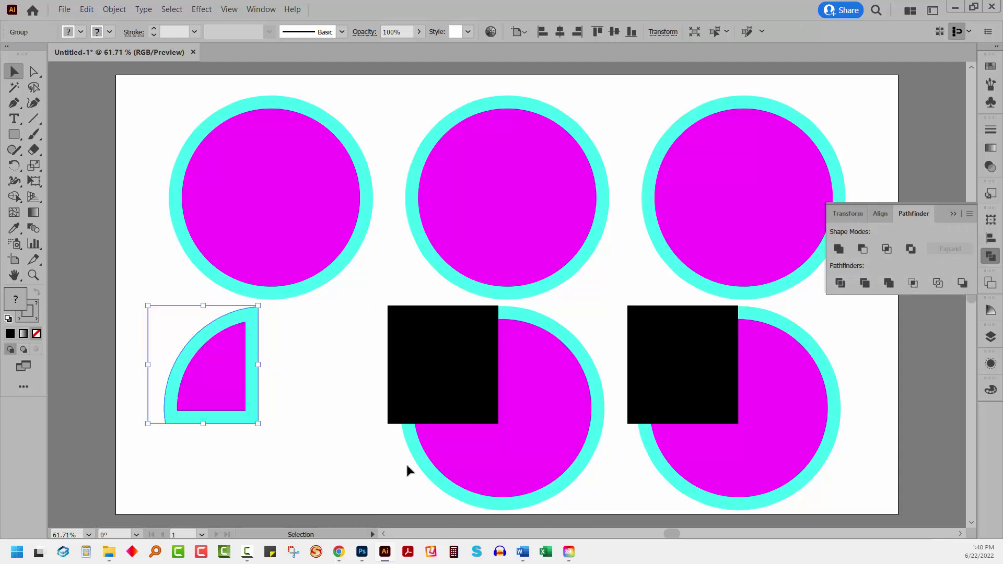
left_click_drag(345, 374, 502, 417)
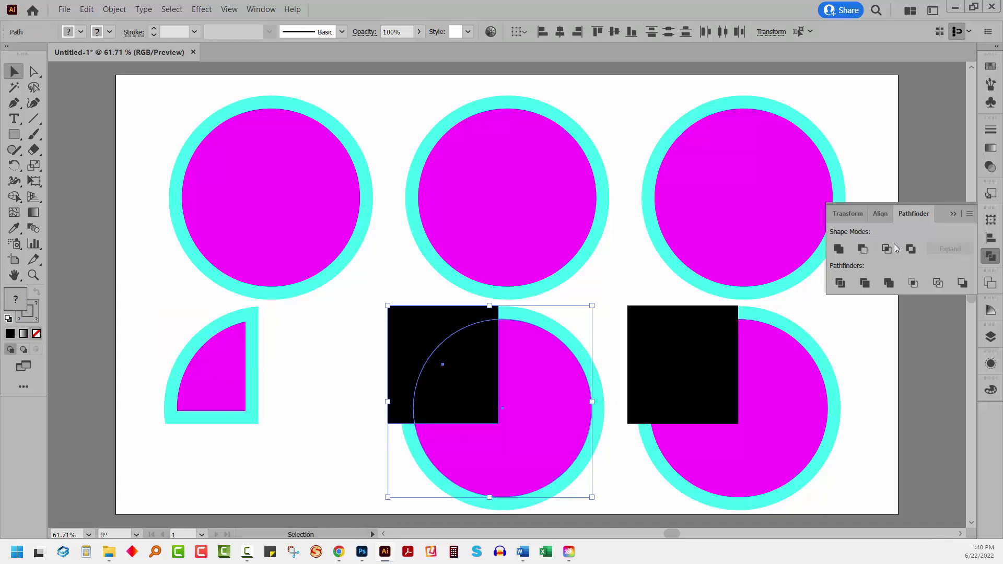
left_click(913, 283)
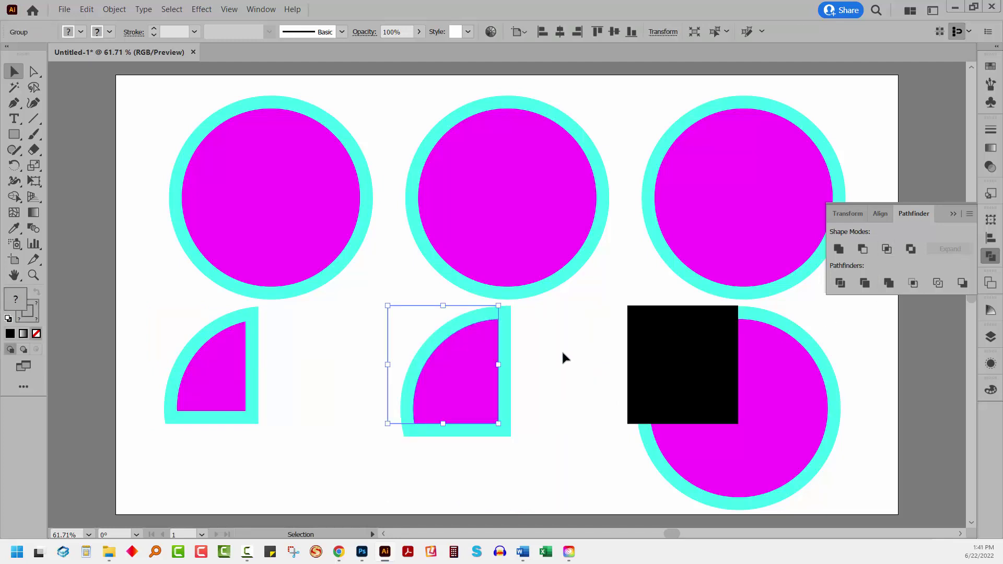
left_click_drag(562, 350, 669, 426)
left_click(913, 283)
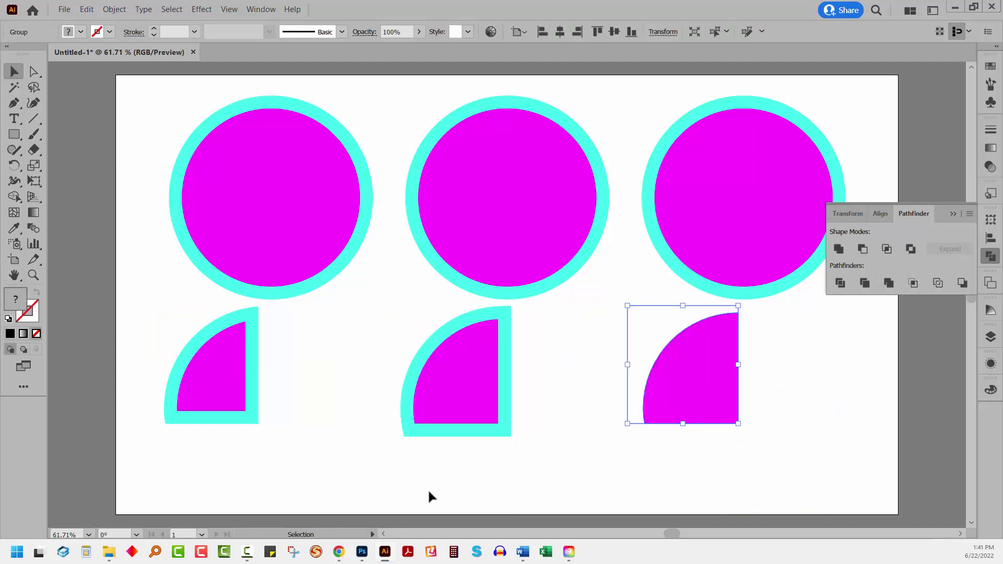
left_click(589, 483)
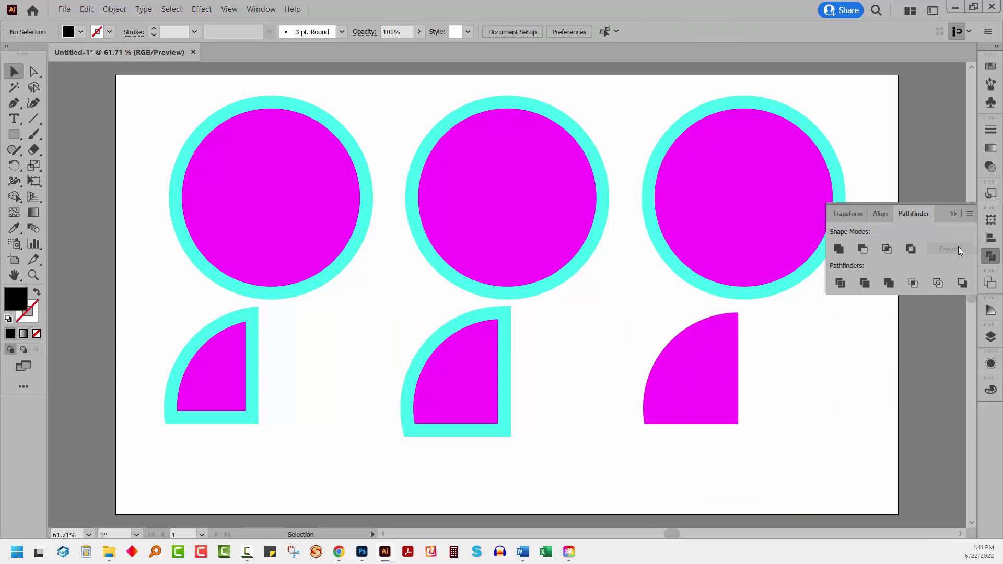
- Close the Pathfinder options and check the right quarter-circle shape
left_click(952, 214)
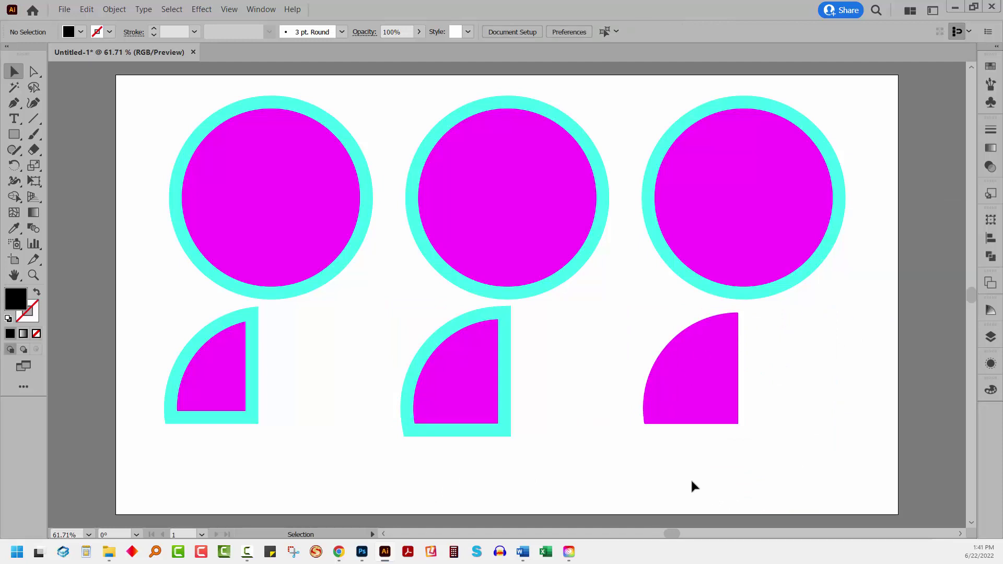
left_click(700, 401)
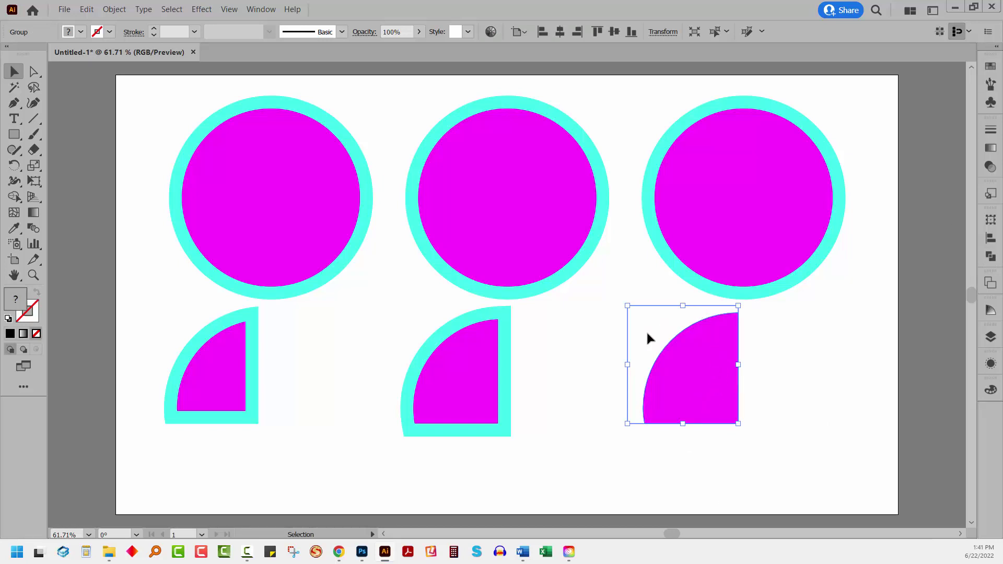
left_click(767, 434)
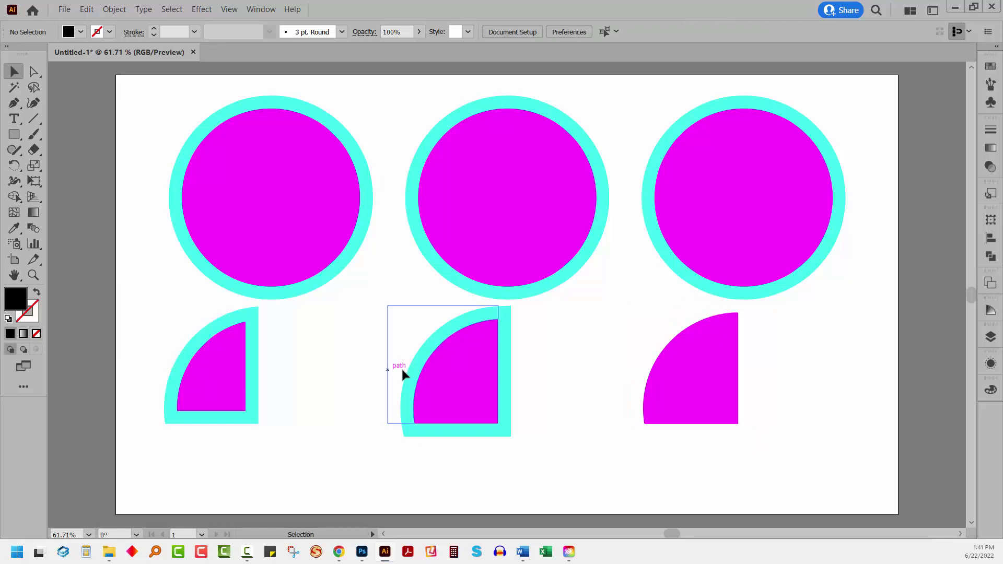
- Inspect the 31 pt stroke weight and alignment of the top-left and top middle circles
left_click(327, 204)
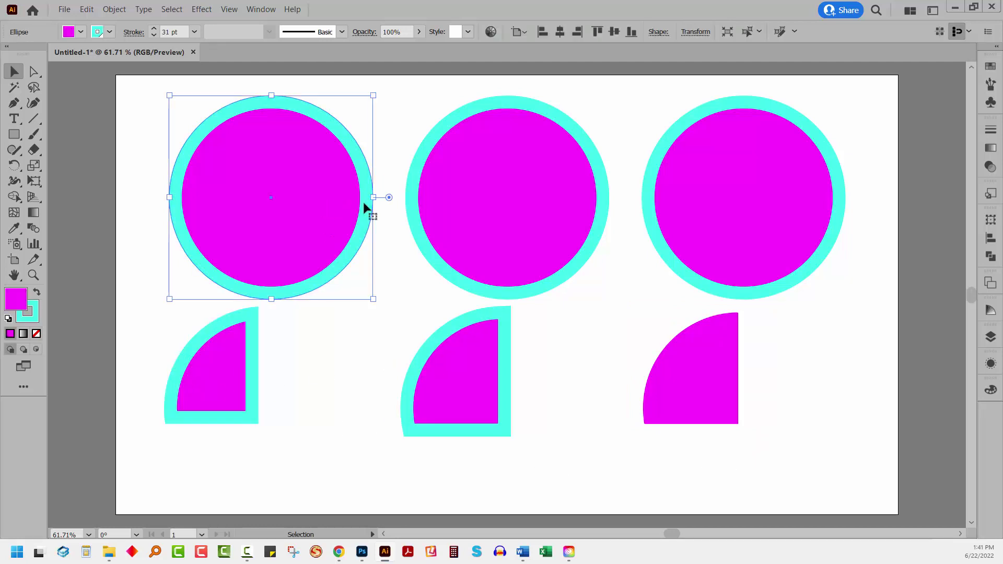
left_click(453, 216)
left_click(226, 191)
left_click(132, 33)
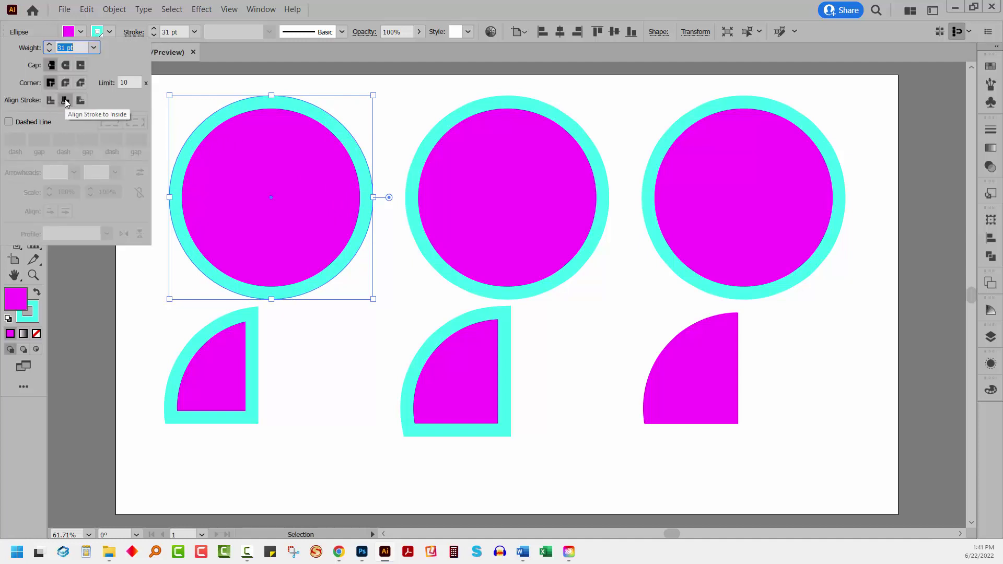
left_click(464, 128)
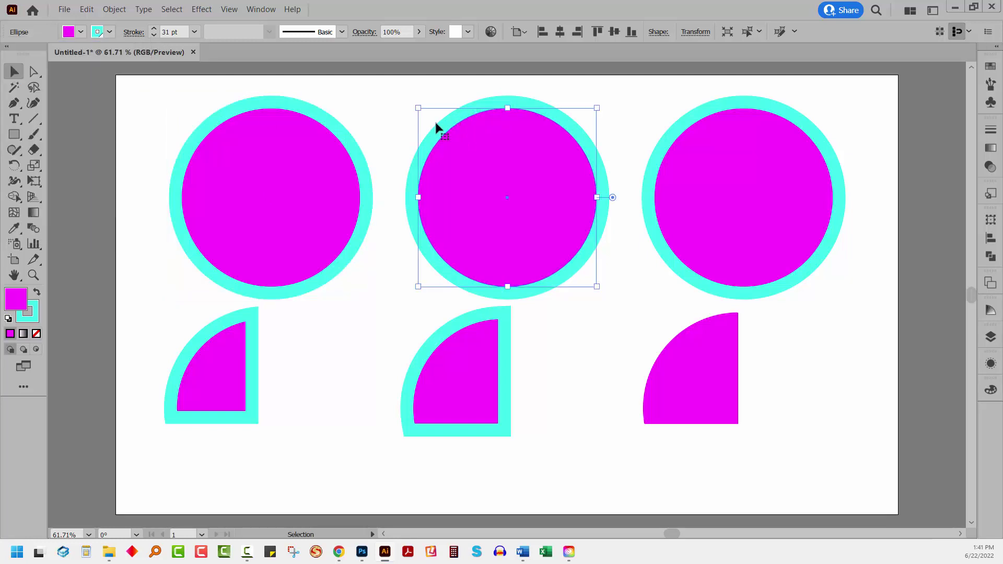
left_click(132, 33)
left_click(364, 287)
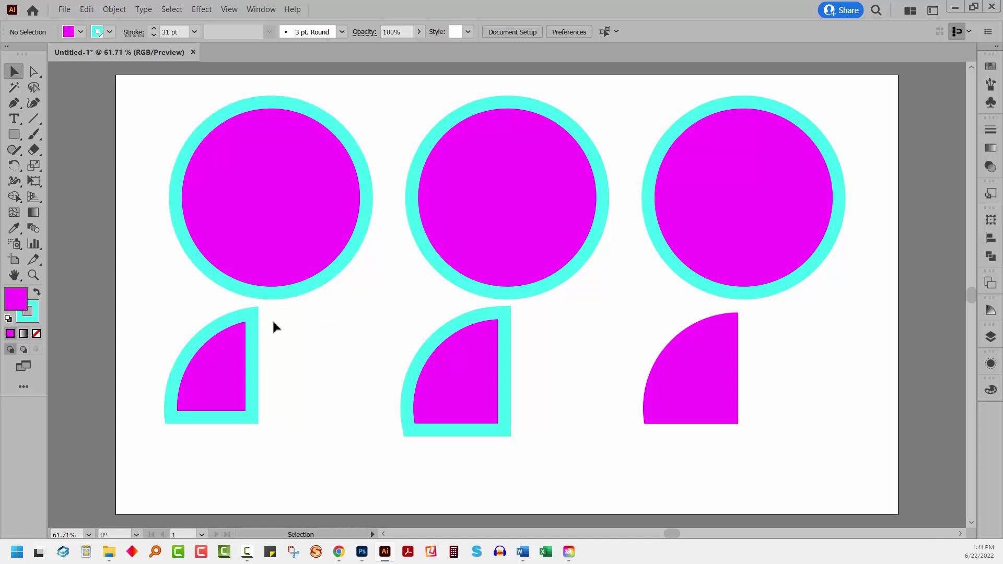
- Compare the quarter-circles and top-right circle's stroke, then select the right quarter-circle group
left_click(214, 335)
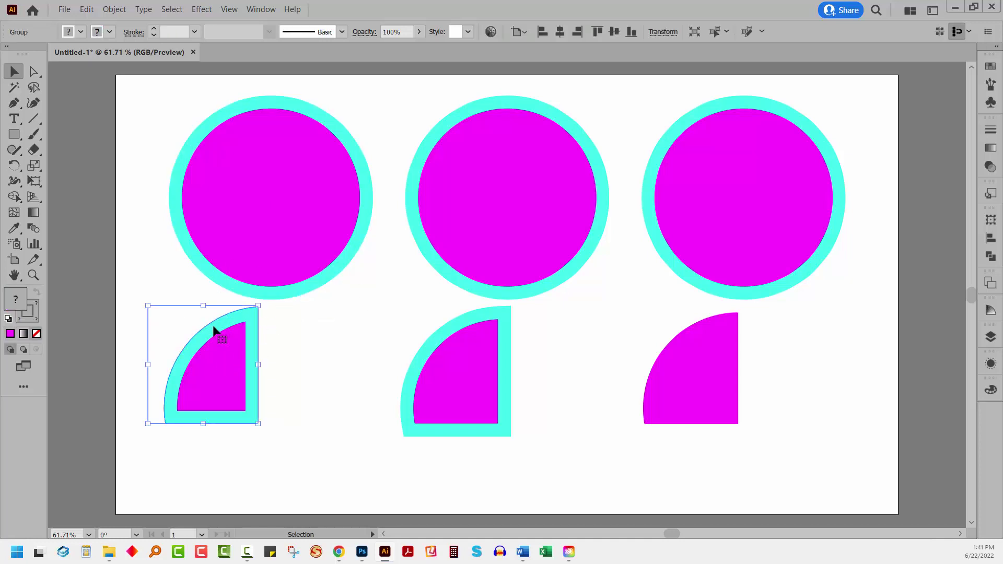
left_click(456, 336)
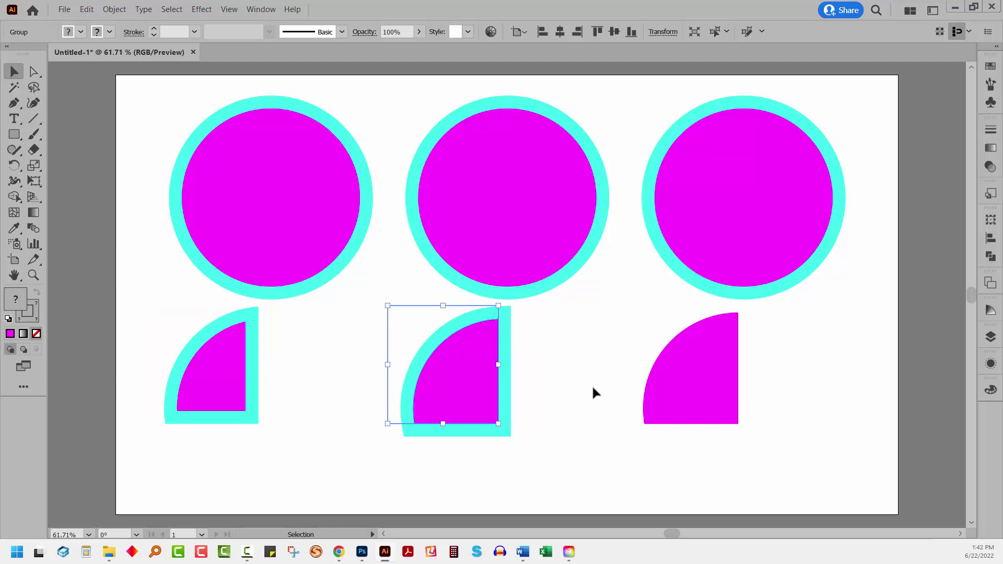
left_click(747, 229)
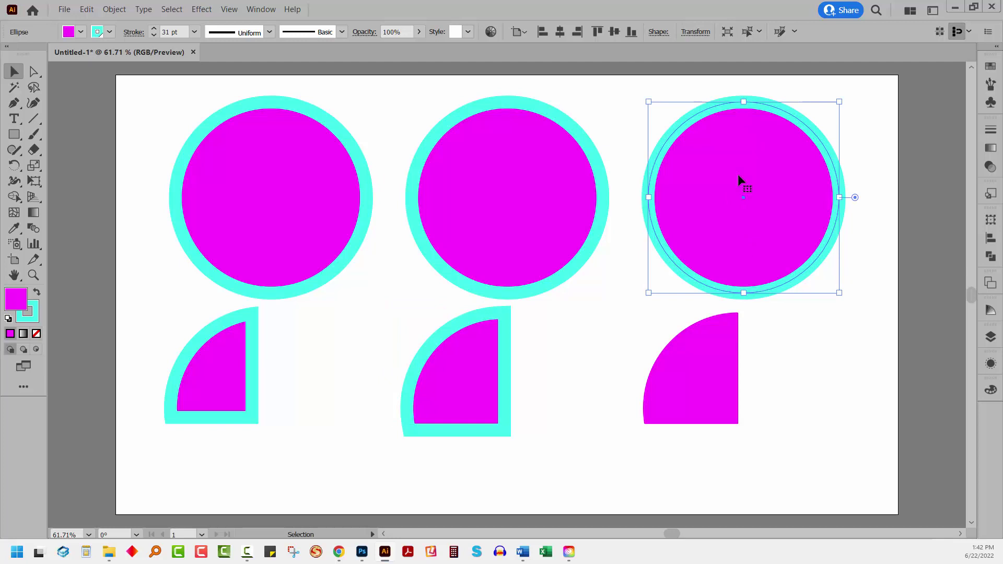
left_click(133, 32)
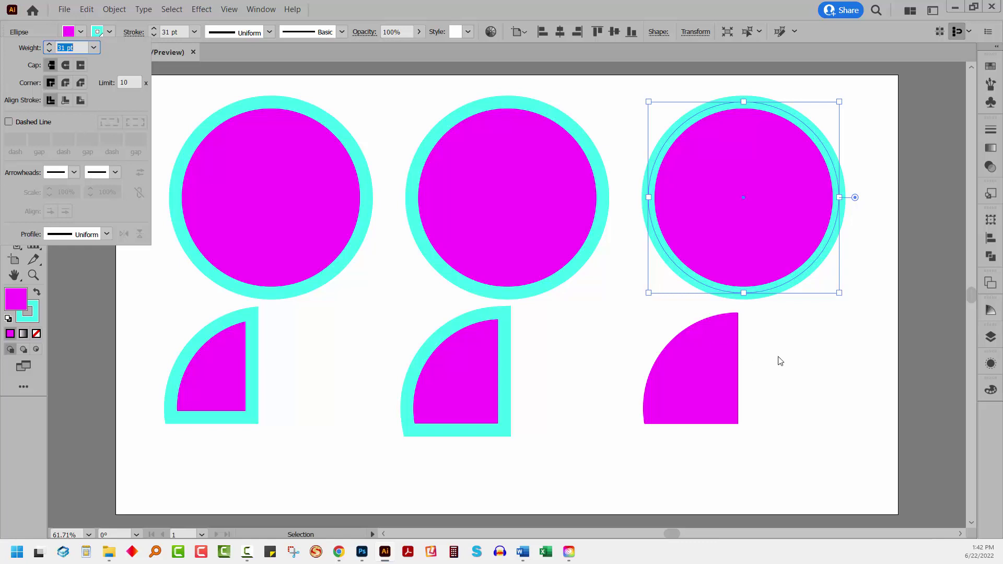
left_click(719, 388)
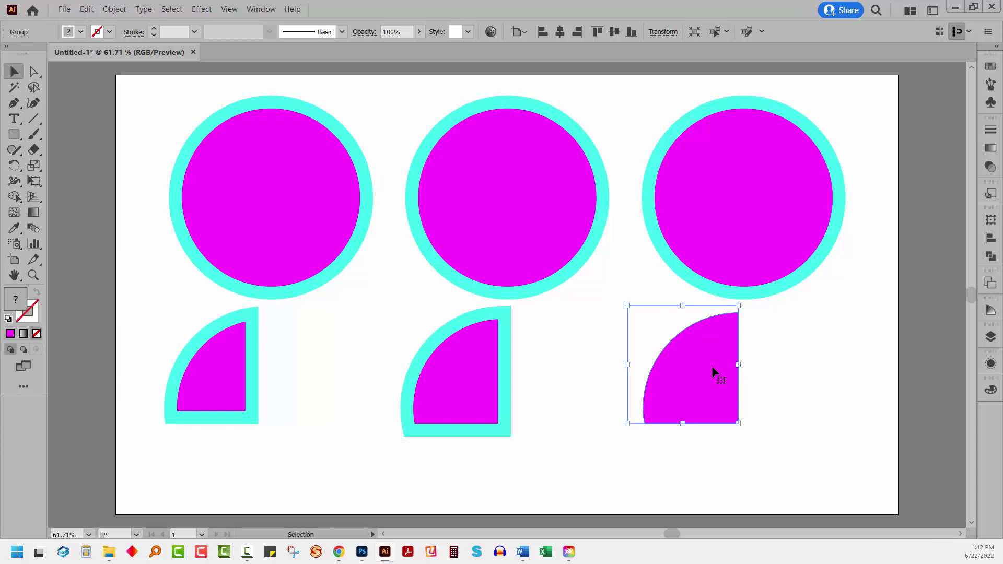
- Clear the right quarter-circle group's appearance to basic from the Appearance panel menu
left_click(14, 134)
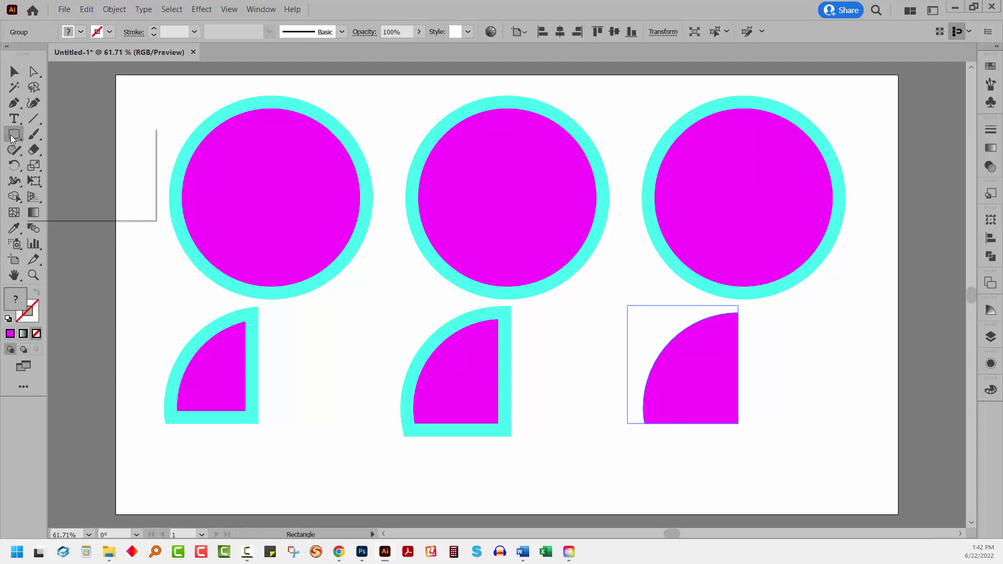
left_click(61, 164)
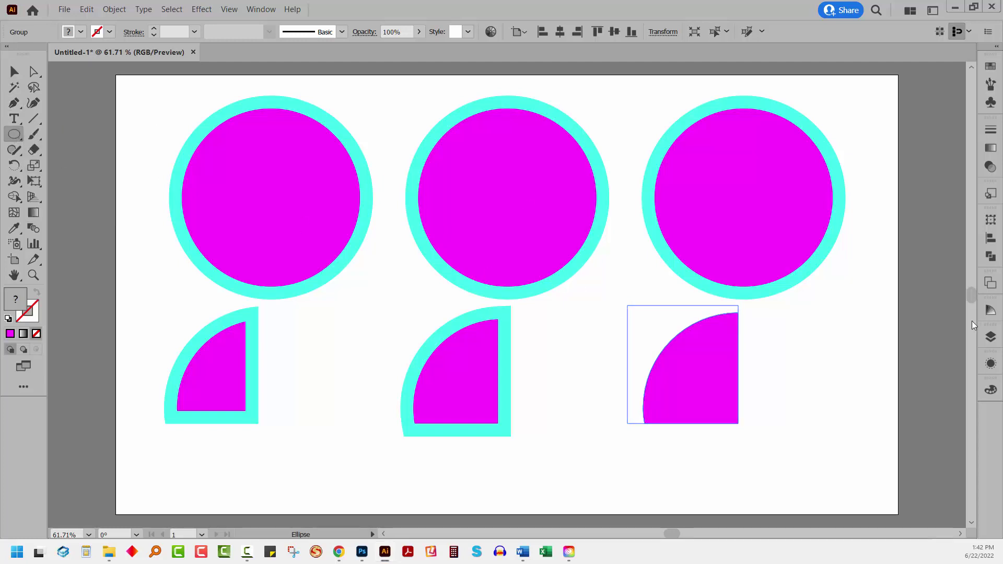
left_click(991, 365)
left_click(970, 321)
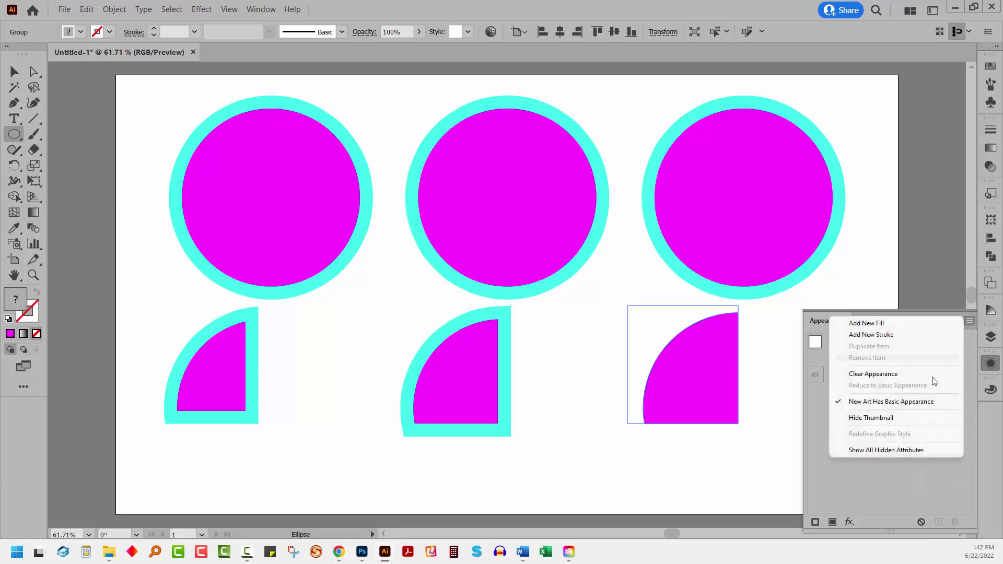
left_click(874, 374)
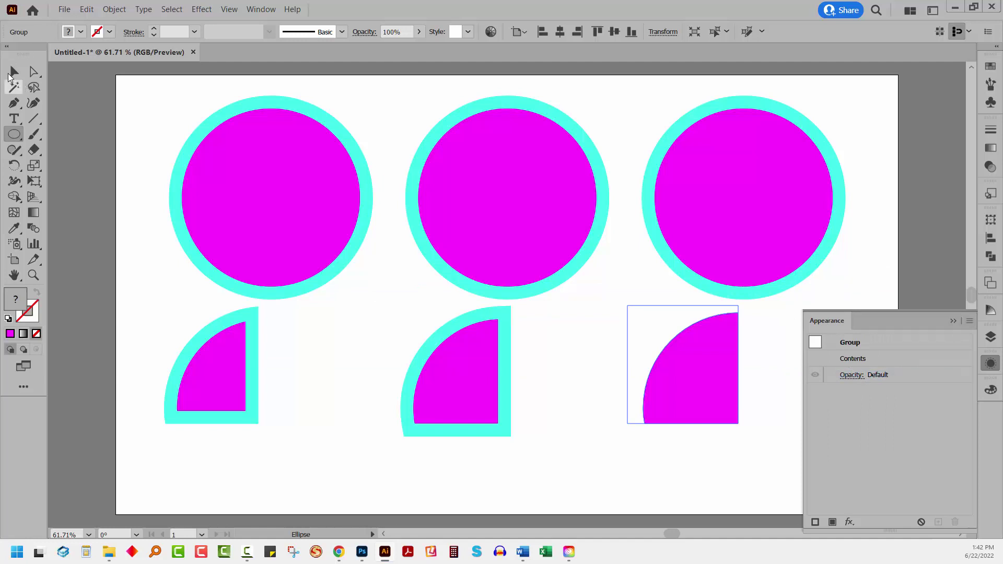
left_click(15, 72)
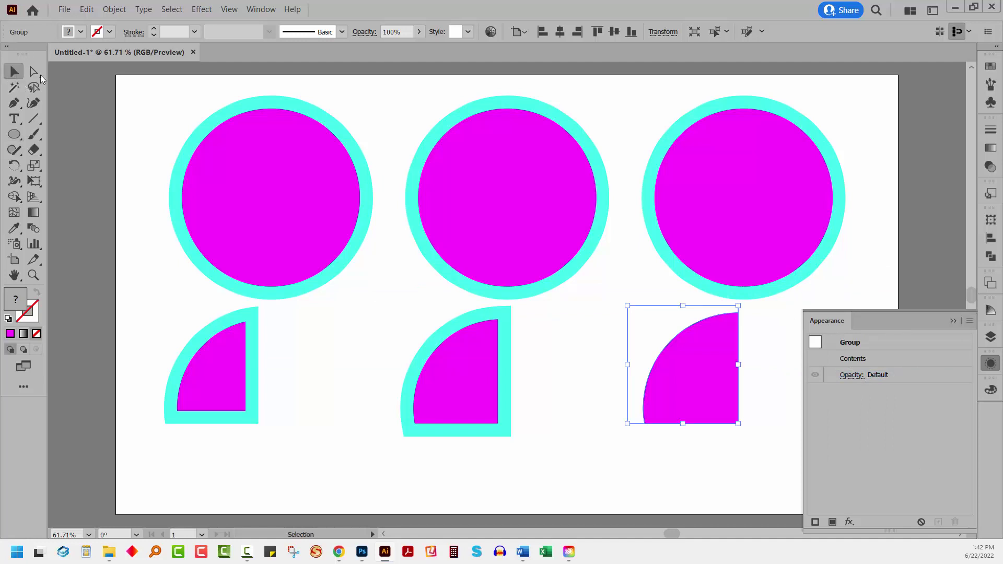
left_click(953, 321)
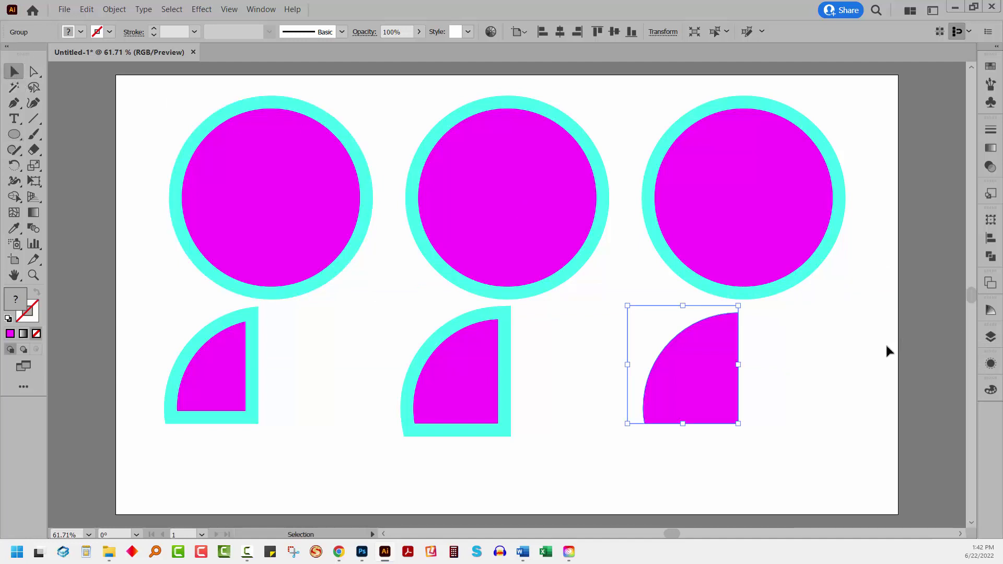
left_click(14, 134)
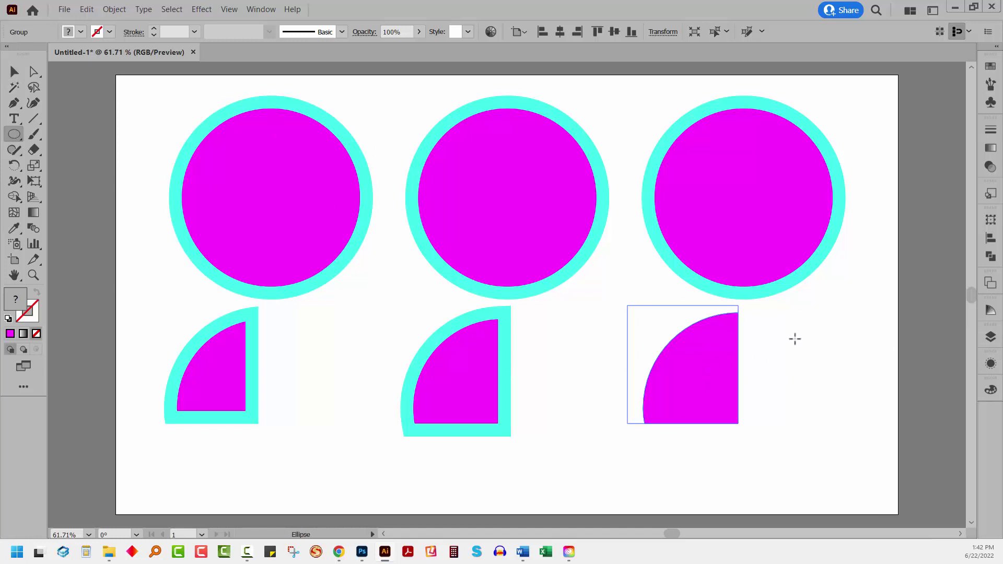
- Draw a magenta circle right of the third quarter-circle with a 23 pt cyan stroke
left_click_drag(790, 336, 885, 431)
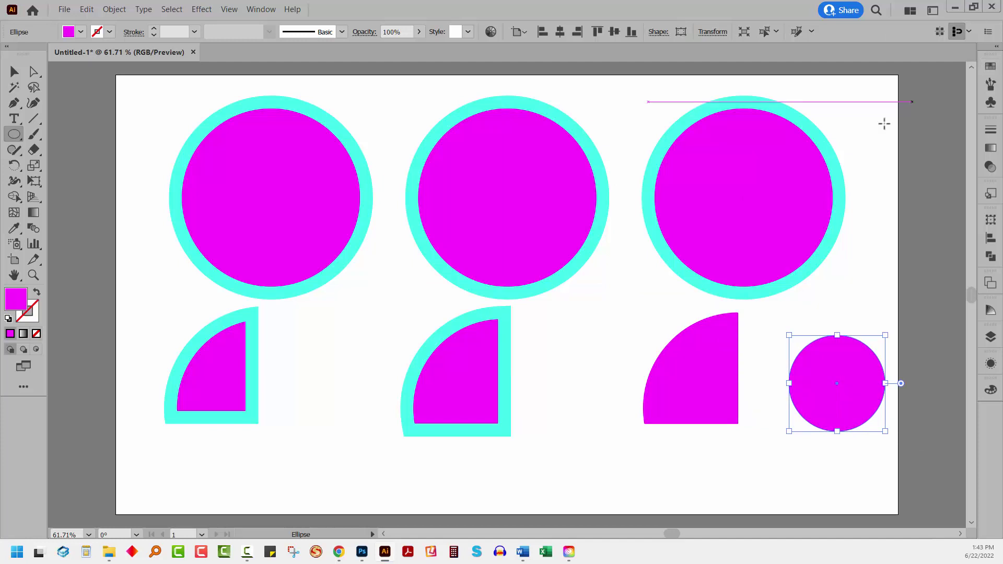
left_click(24, 319)
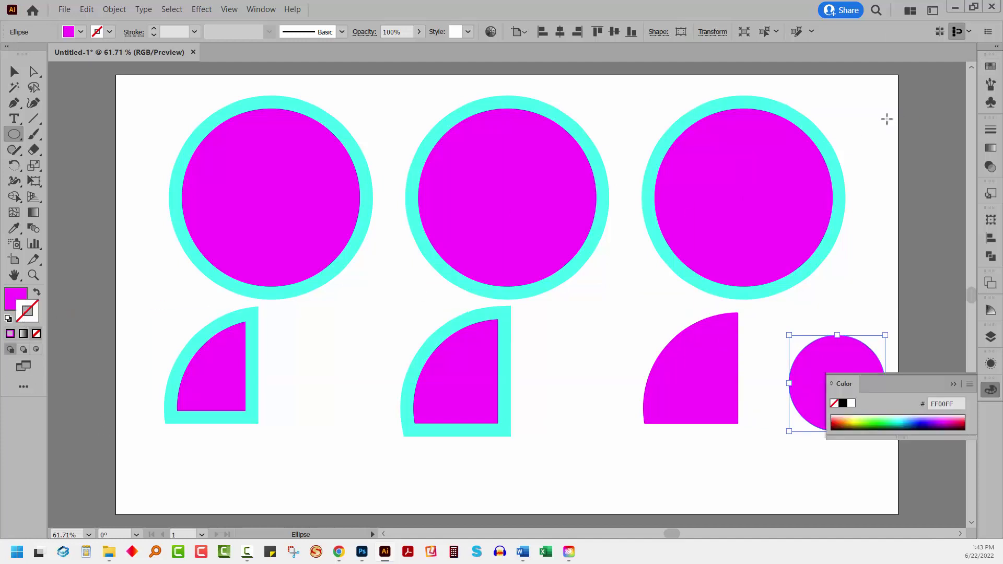
left_click(990, 67)
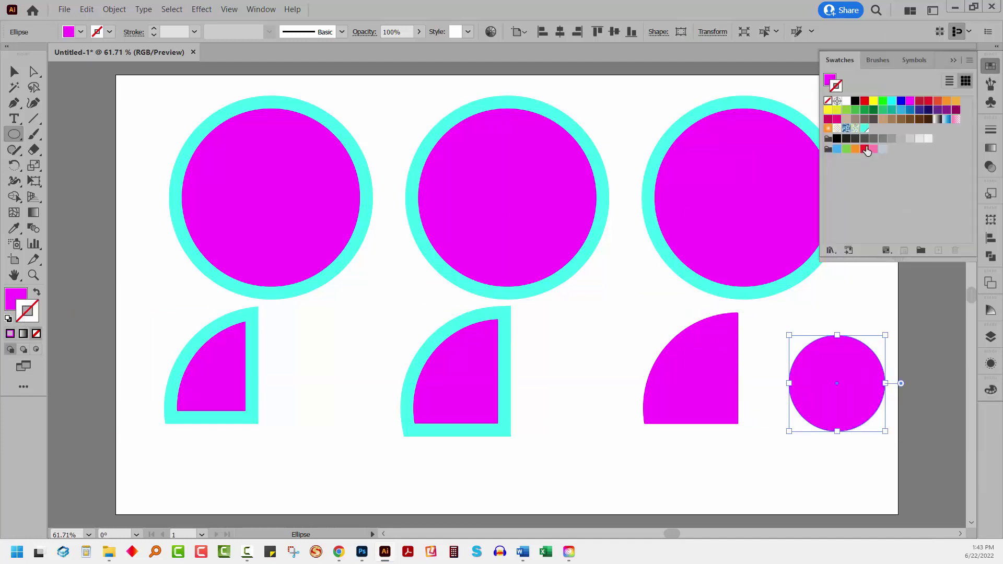
left_click(864, 129)
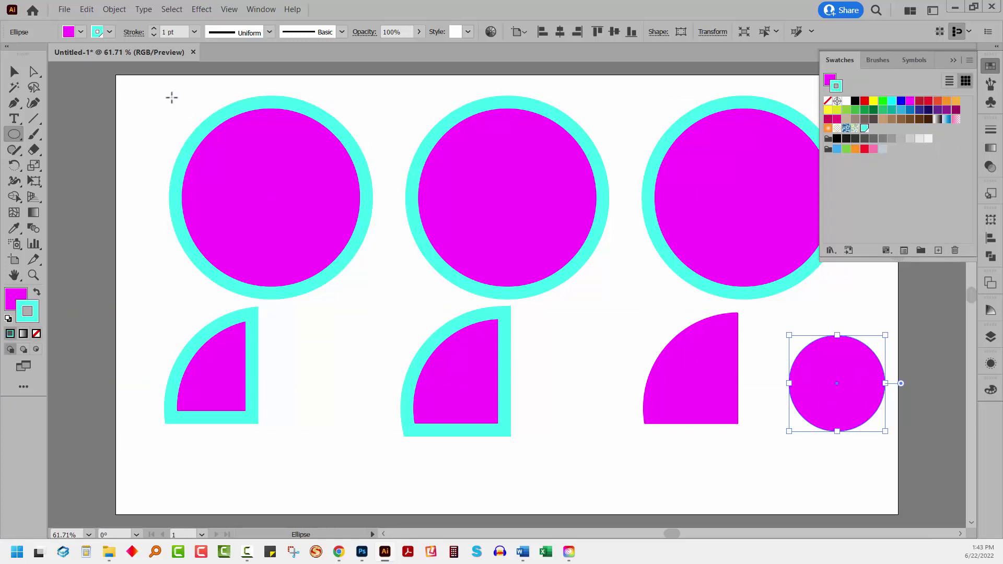
left_click(154, 29)
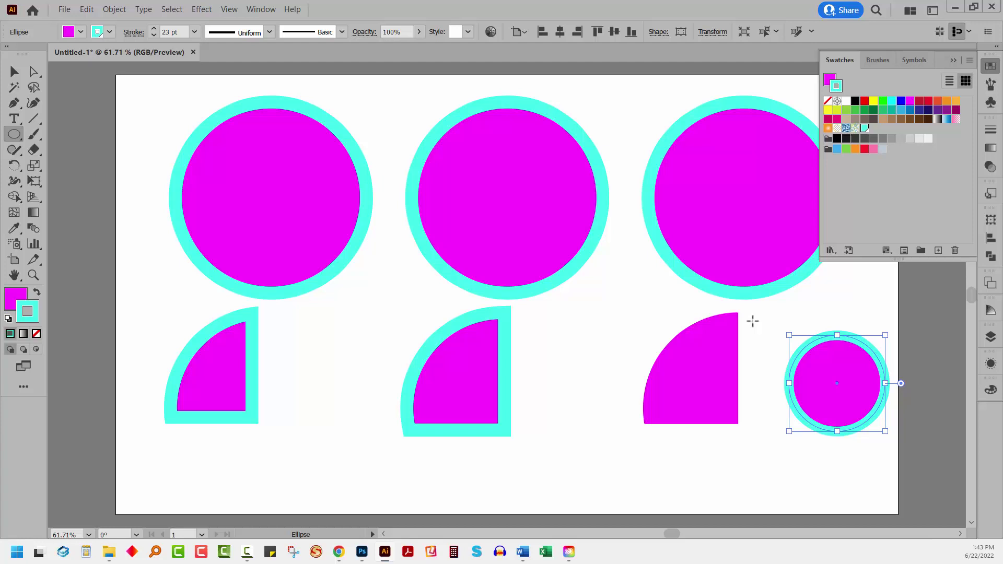
left_click(954, 60)
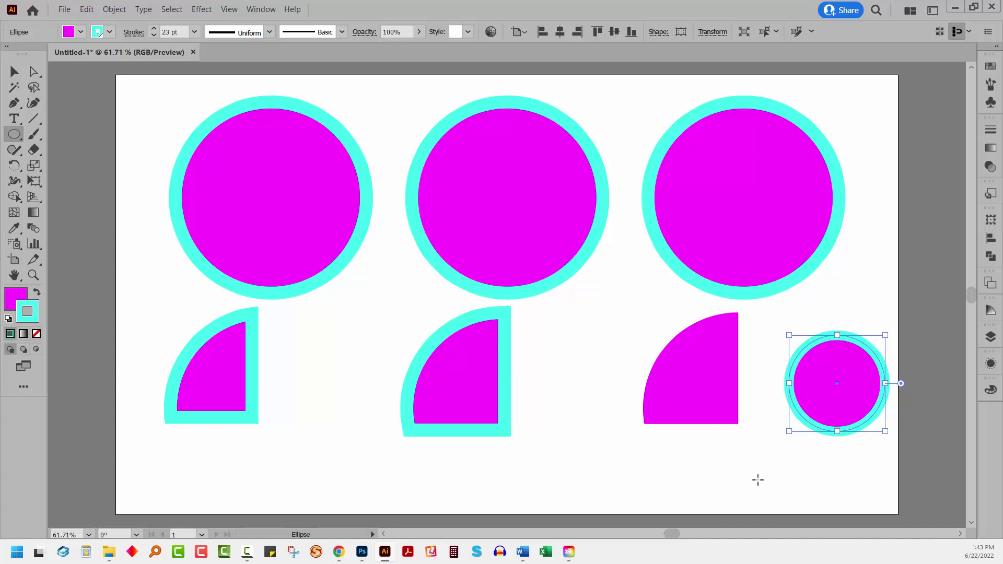
left_click(14, 73)
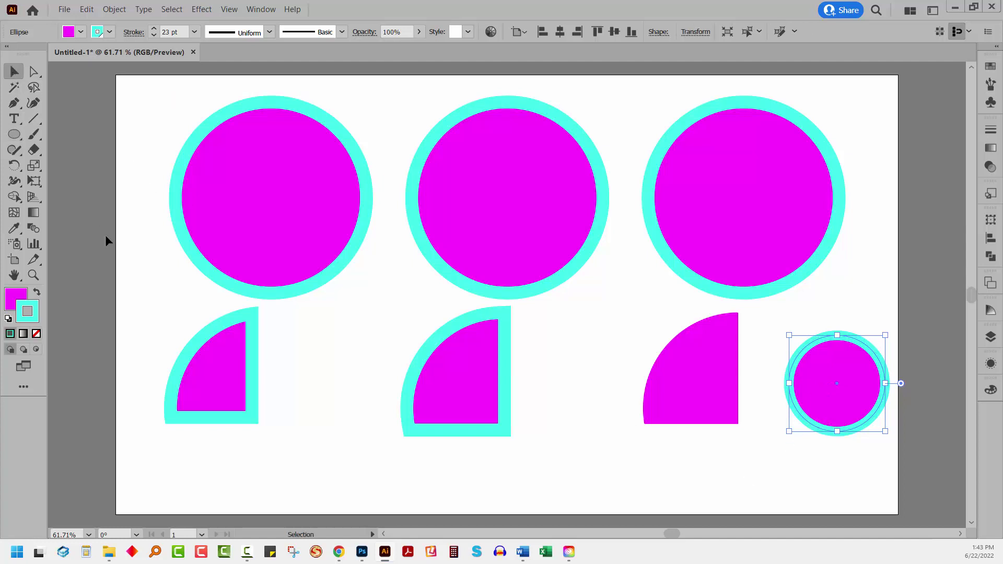
left_click(134, 291)
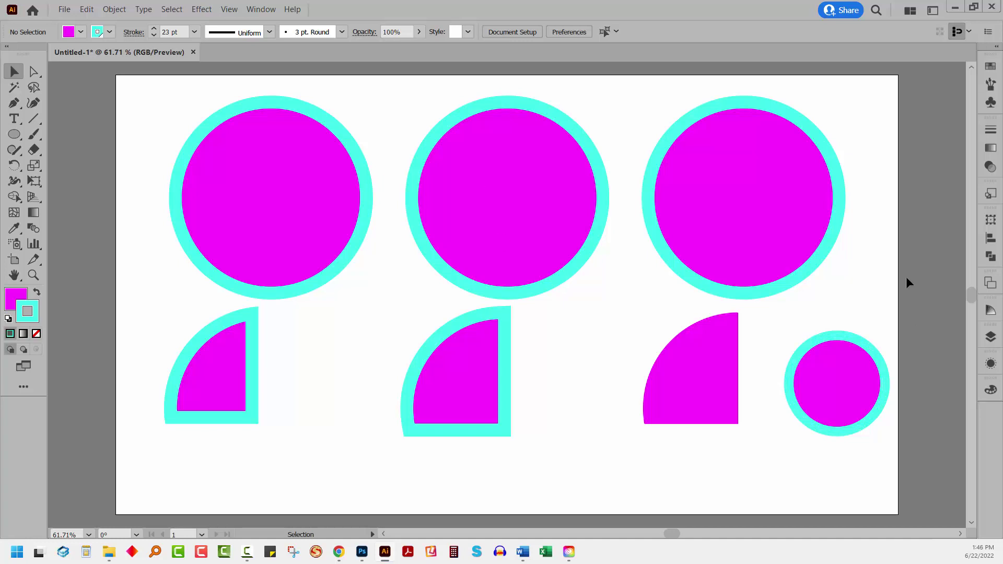
- Minimize Illustrator to reveal the 'Illustrator - Expand Appearance and Strokes' YouTube video
left_click(955, 8)
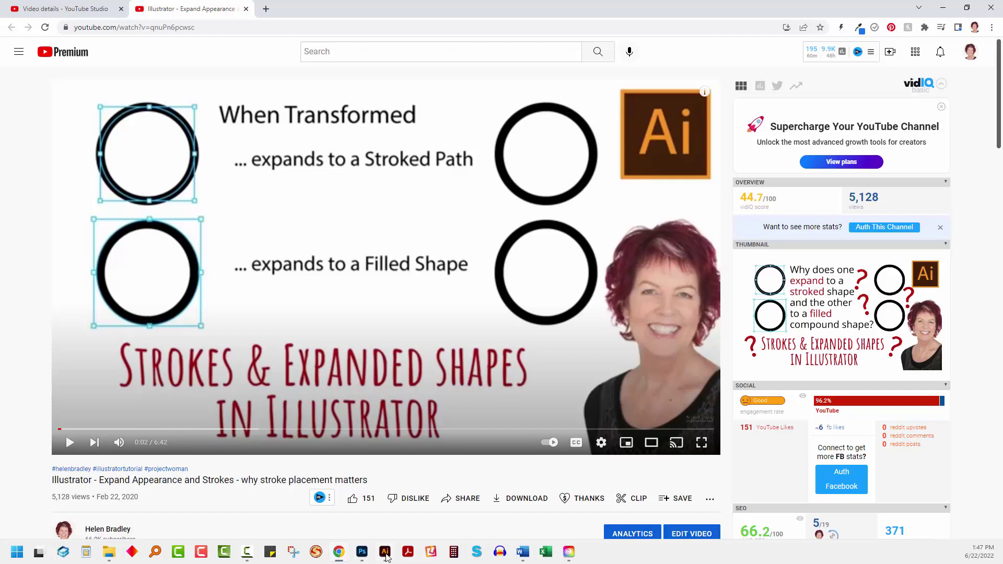
- Bring the Illustrator document back from the Windows taskbar
left_click(385, 551)
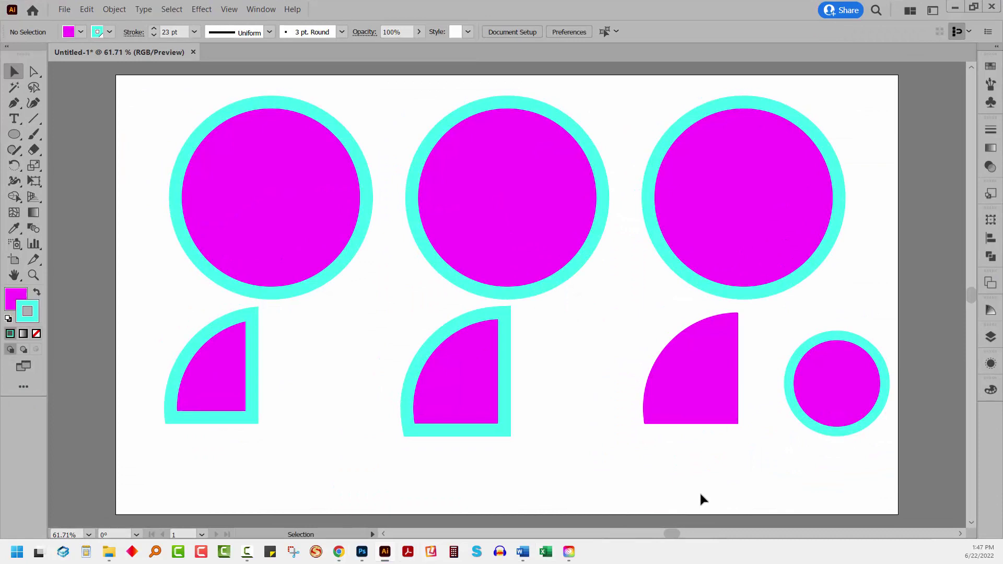